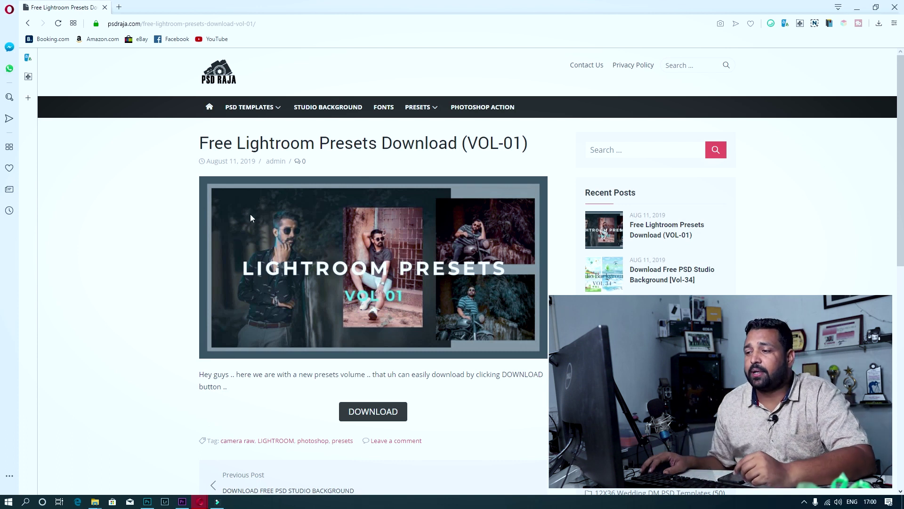
# - Download the free Lightroom presets VOL-01 archive and extract LRPV1 (1).zip in its current folder
pyautogui.click(370, 412)
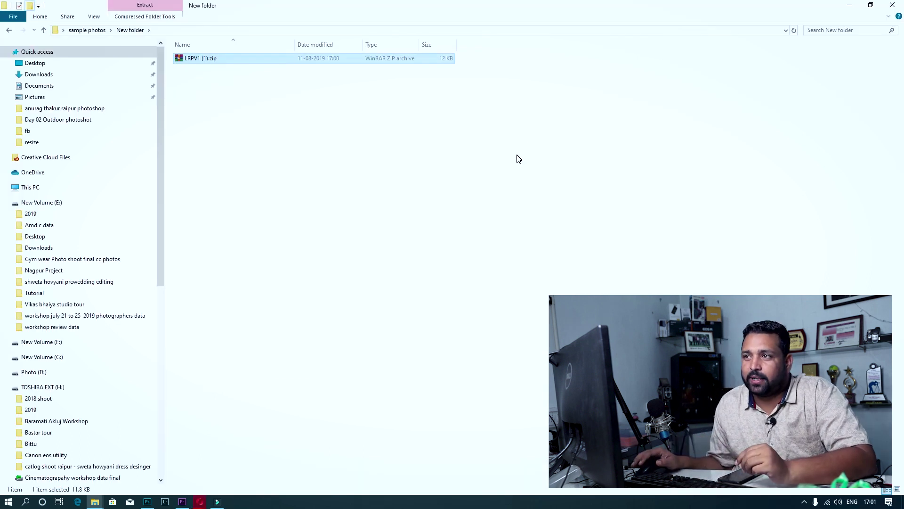
pyautogui.rightClick(186, 61)
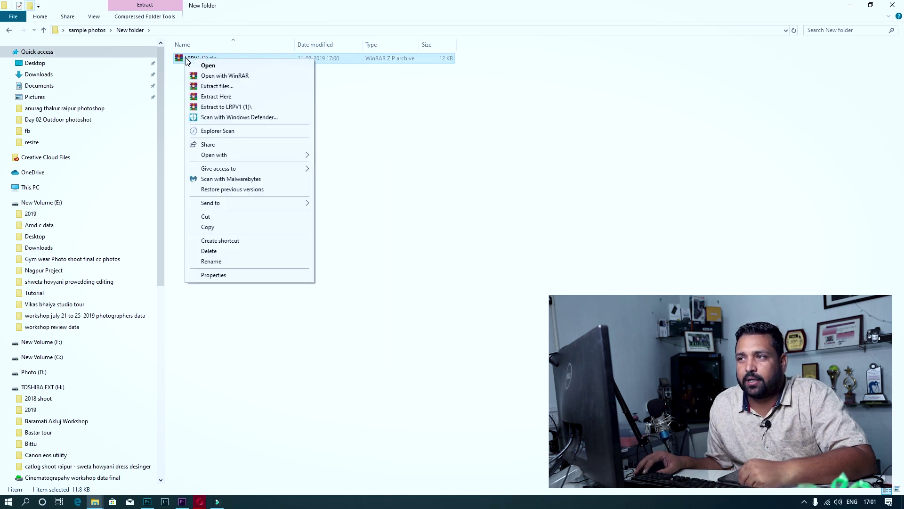
pyautogui.click(228, 99)
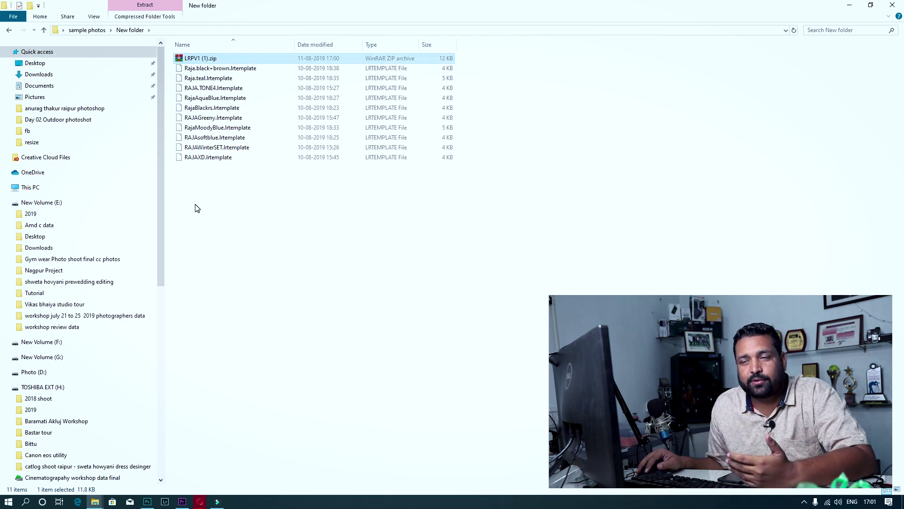
pyautogui.click(217, 207)
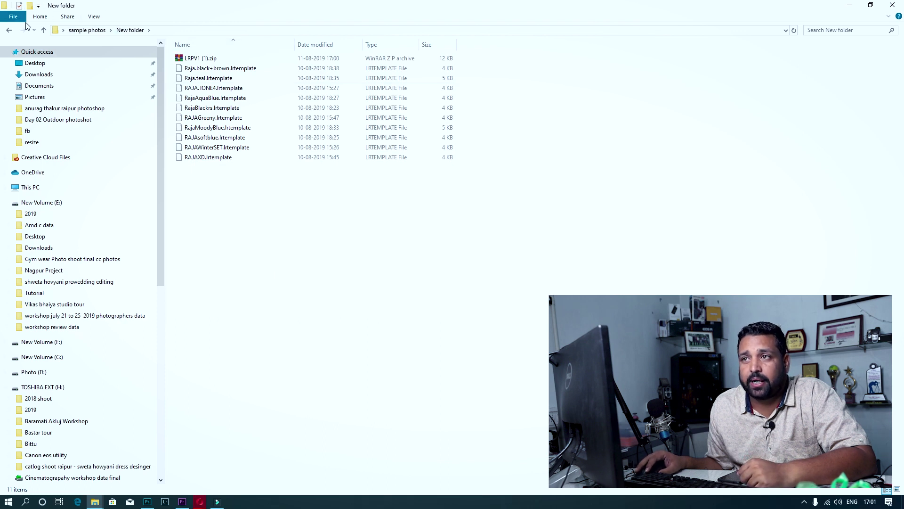
# - Go to the parent sample photos folder and open IMG_2670.CR3 with Lightroom
pyautogui.click(44, 30)
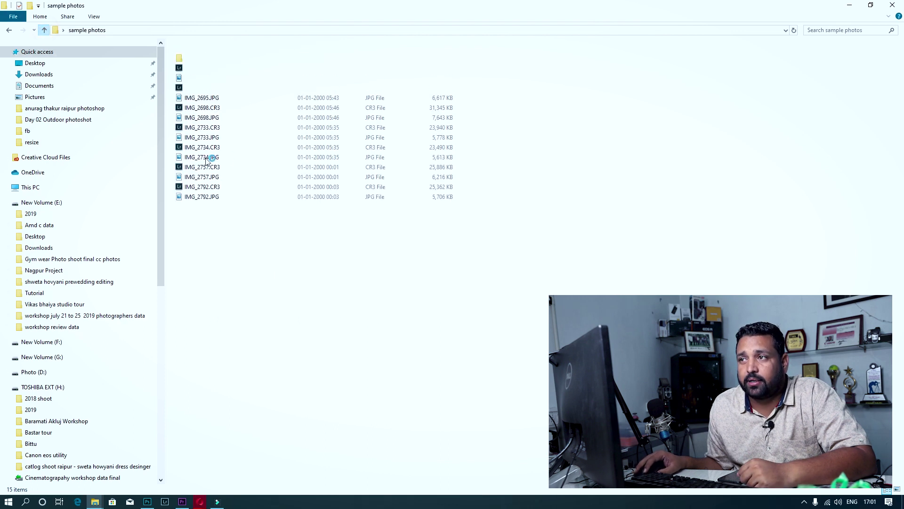
pyautogui.click(94, 18)
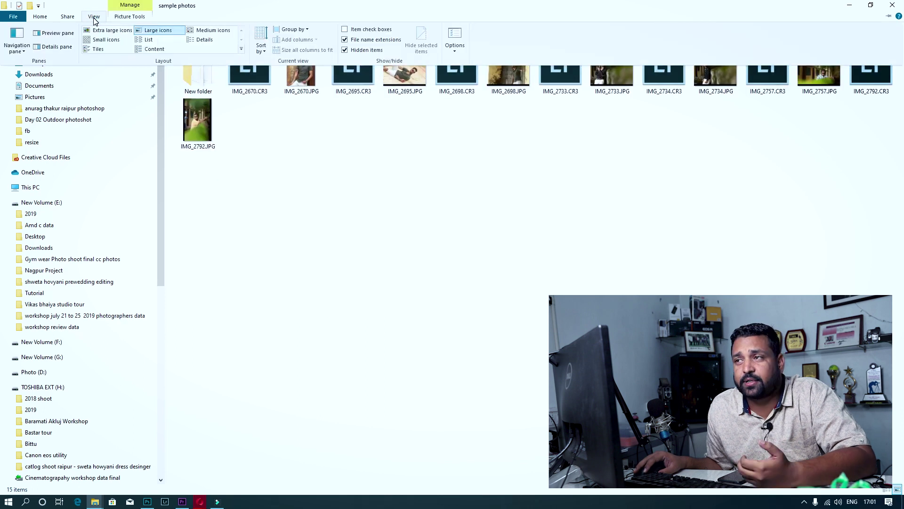
pyautogui.click(251, 110)
pyautogui.click(242, 80)
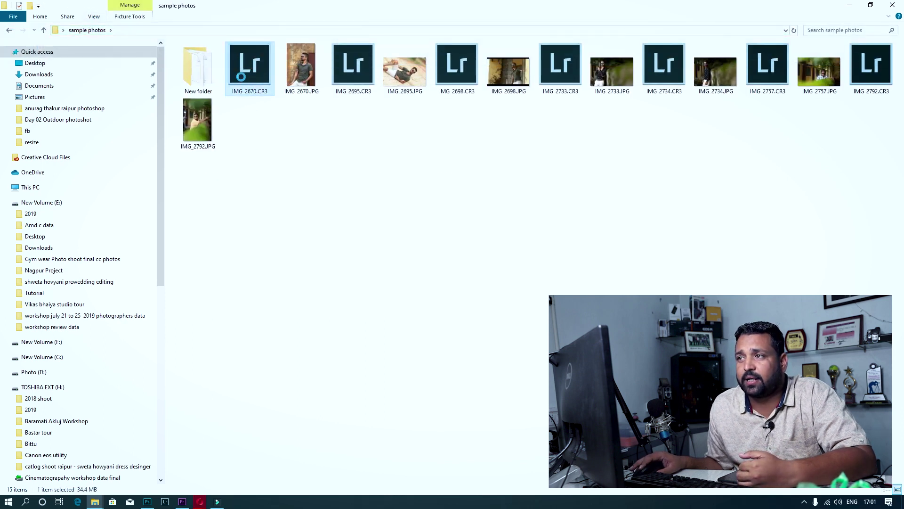
pyautogui.rightClick(242, 79)
pyautogui.click(271, 133)
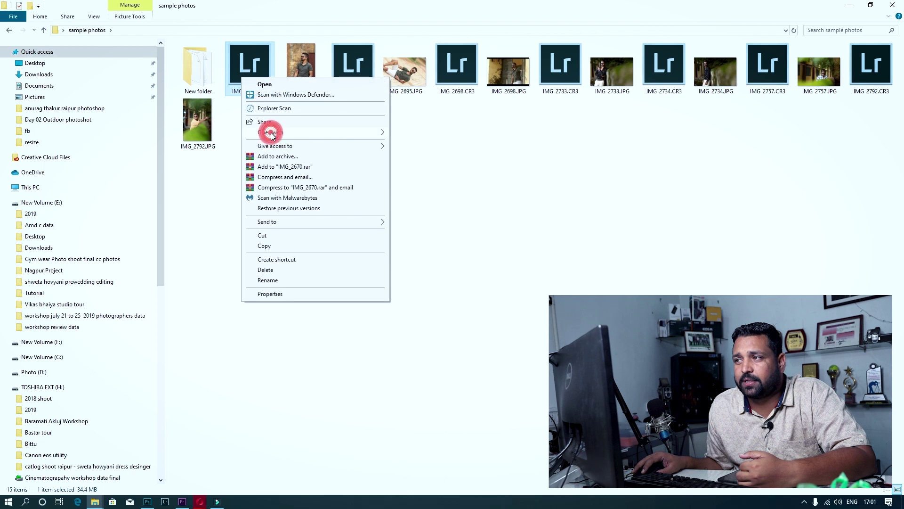
pyautogui.click(414, 133)
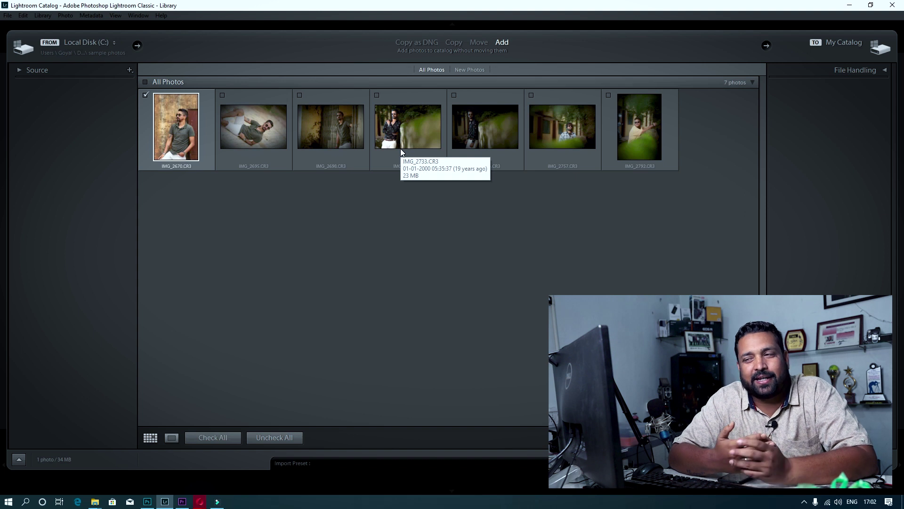
# - Import all photos of the sample photos folder into the catalog and switch to the Develop module
pyautogui.click(146, 82)
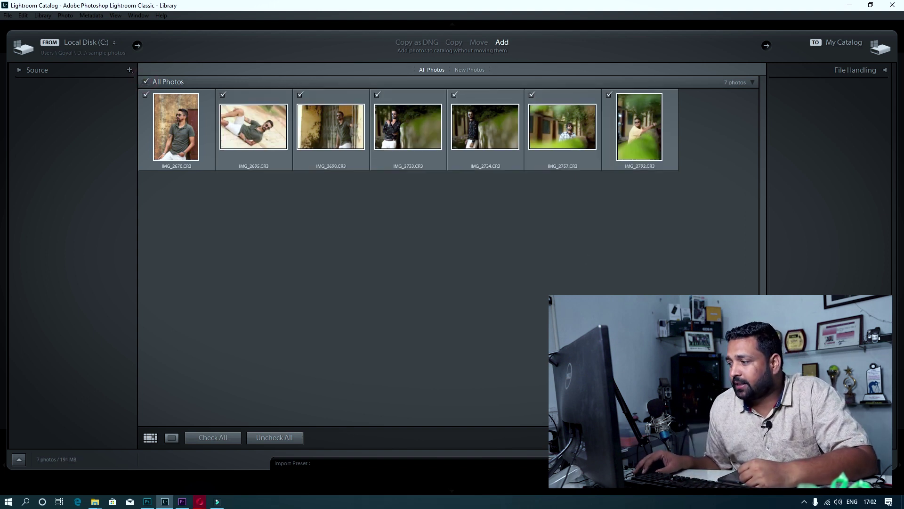
pyautogui.click(865, 463)
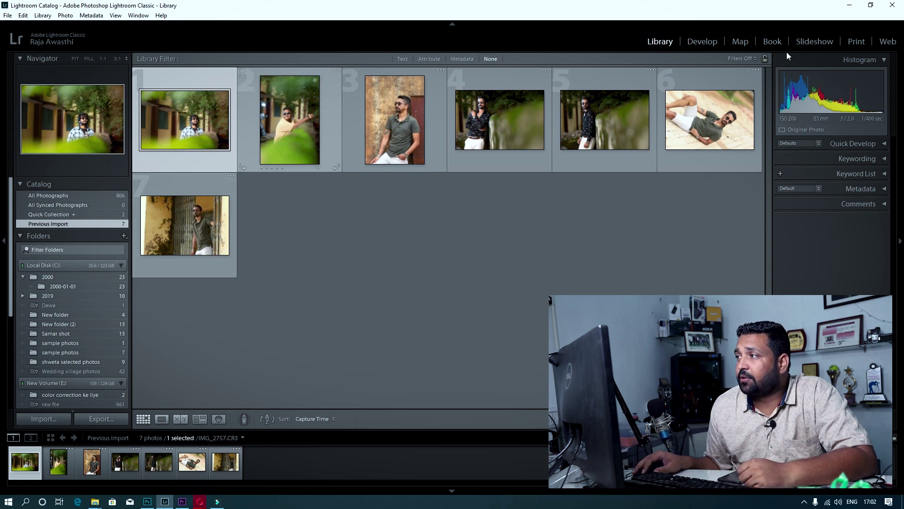
pyautogui.click(704, 43)
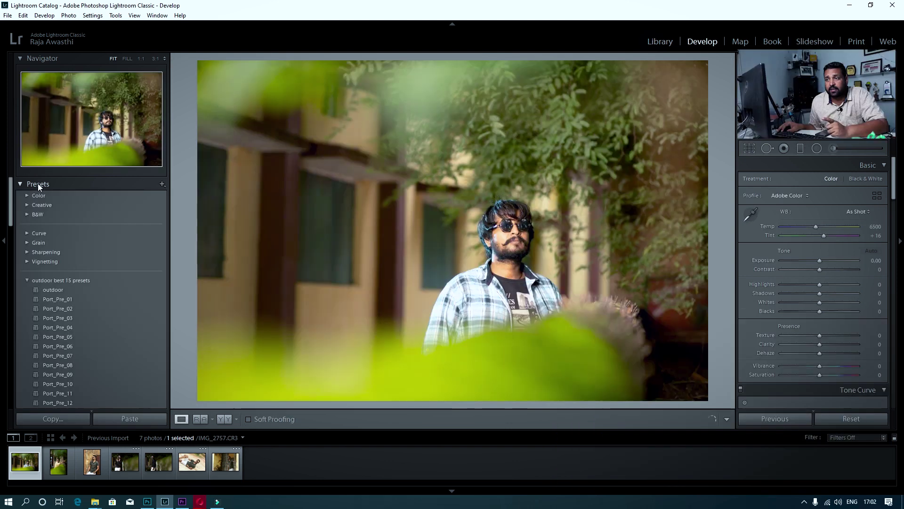
# - Collapse the "outdoor best 15 presets" group and the author-named preset group below it
pyautogui.click(18, 184)
pyautogui.click(17, 184)
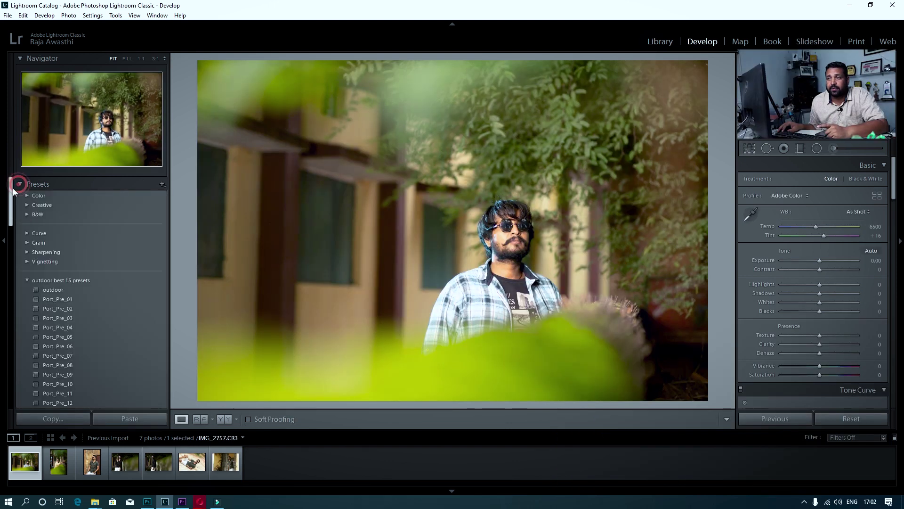
pyautogui.click(26, 280)
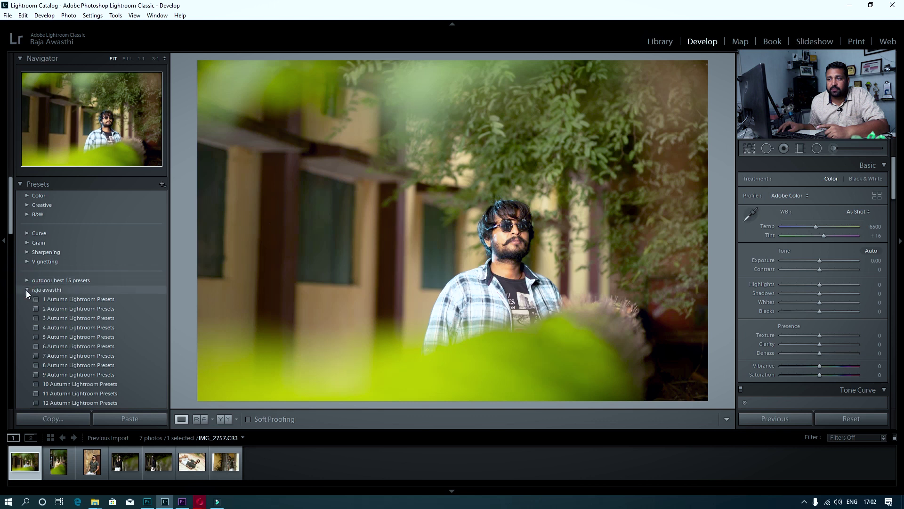
pyautogui.click(27, 290)
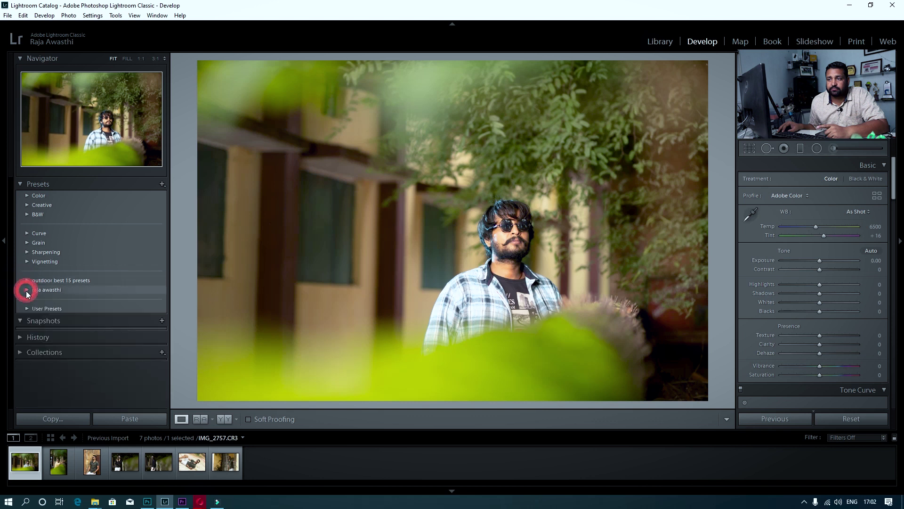
# - Create an Untitled Preset in a new preset group named with the author's name followed by "new preset"
pyautogui.click(162, 184)
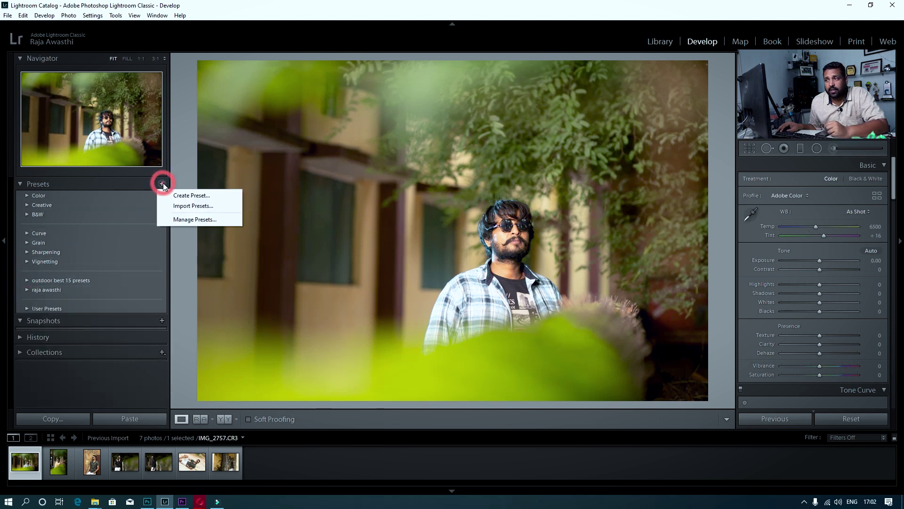
pyautogui.click(204, 199)
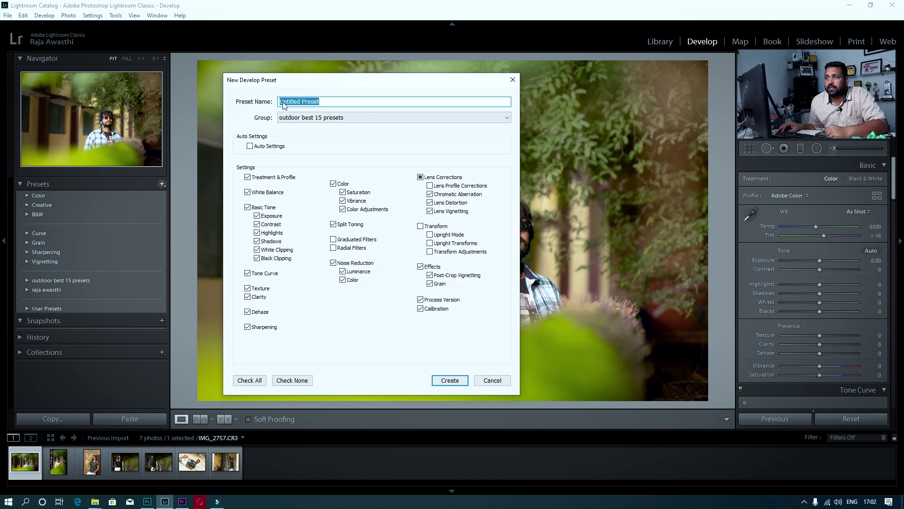
pyautogui.click(315, 117)
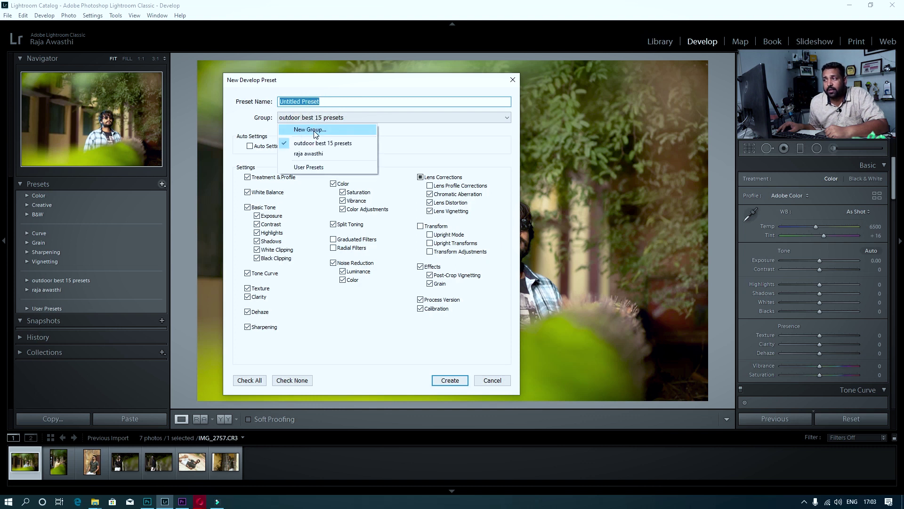
pyautogui.click(315, 130)
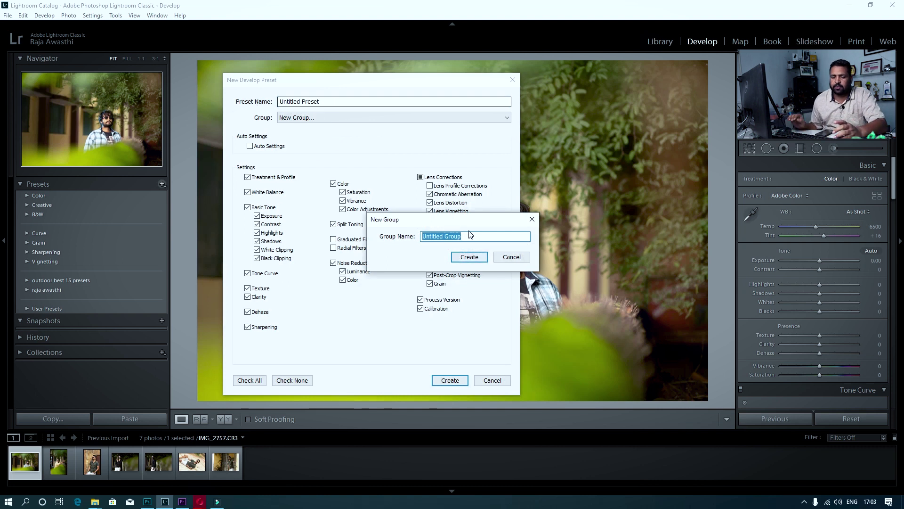
pyautogui.write('raja awasthi new')
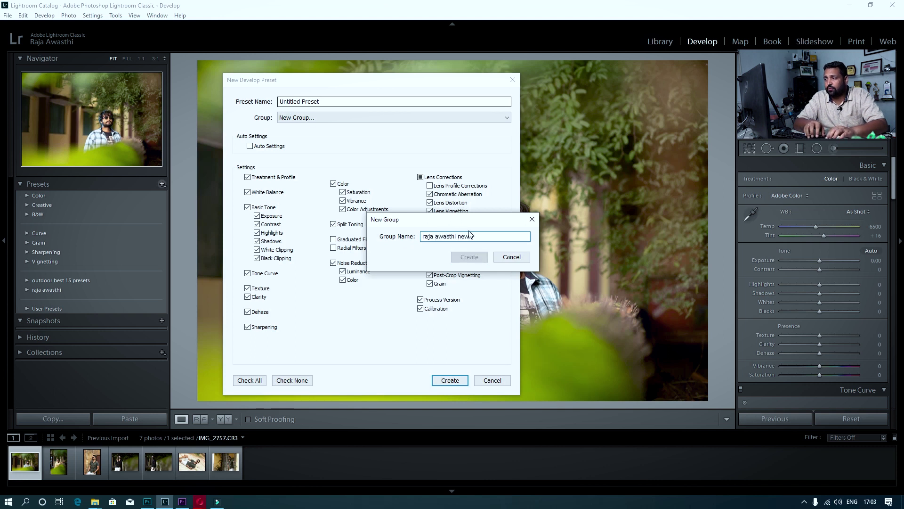
pyautogui.write(' preset')
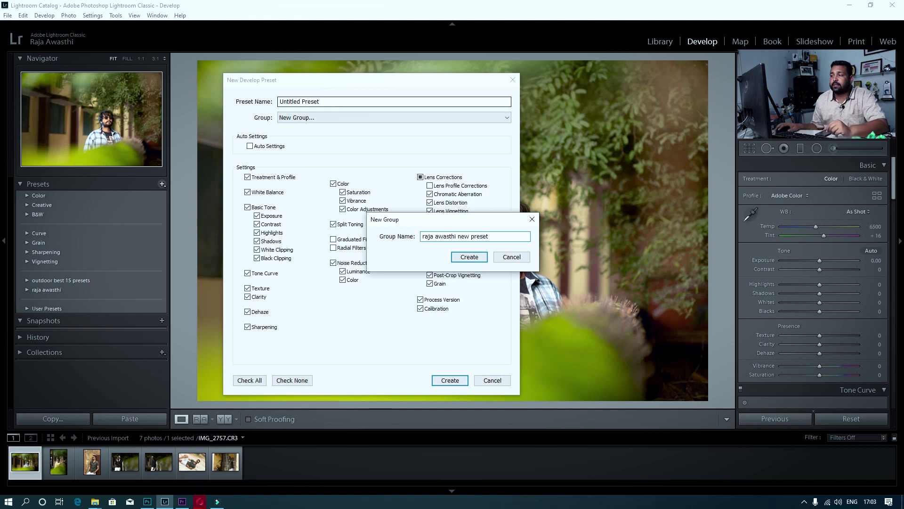
pyautogui.click(461, 260)
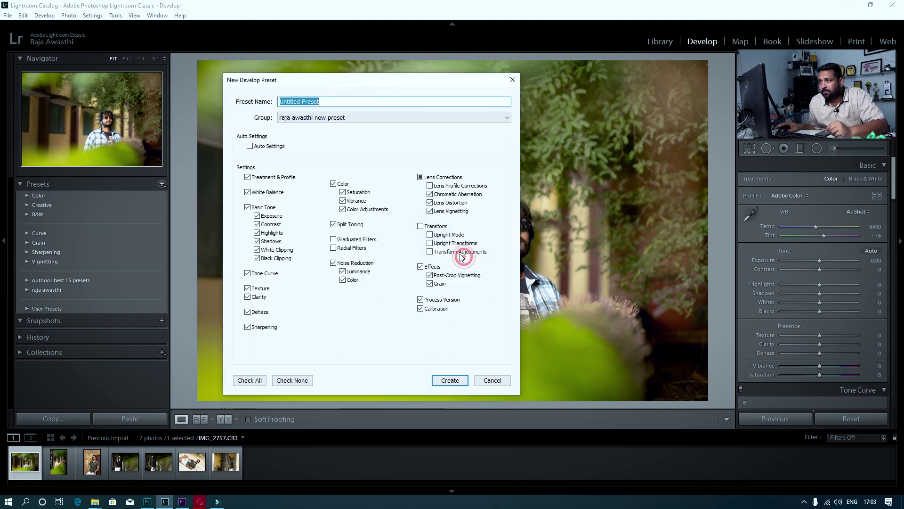
pyautogui.click(449, 380)
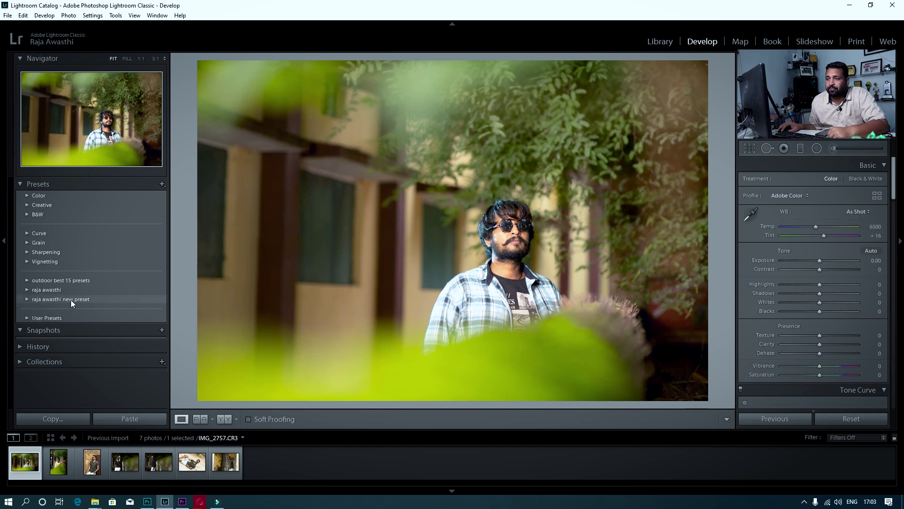
# - Import all extracted .lrtemplate files from New folder inside the Desktop's sample photos folder into the new preset group
pyautogui.click(71, 299)
pyautogui.click(26, 299)
pyautogui.rightClick(47, 300)
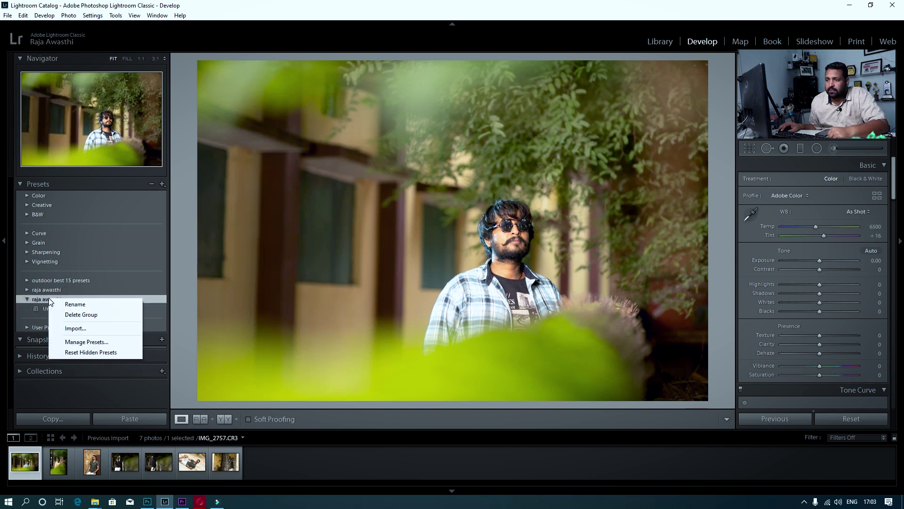
pyautogui.click(80, 331)
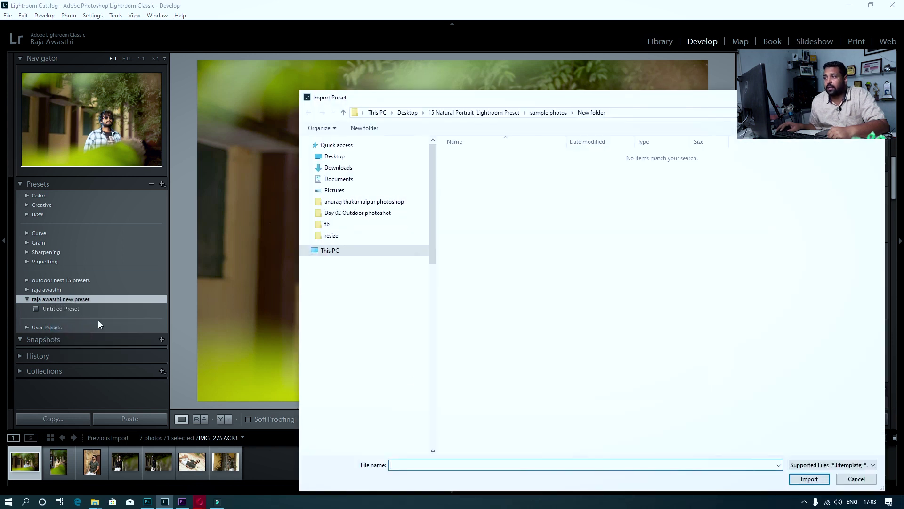
pyautogui.click(339, 161)
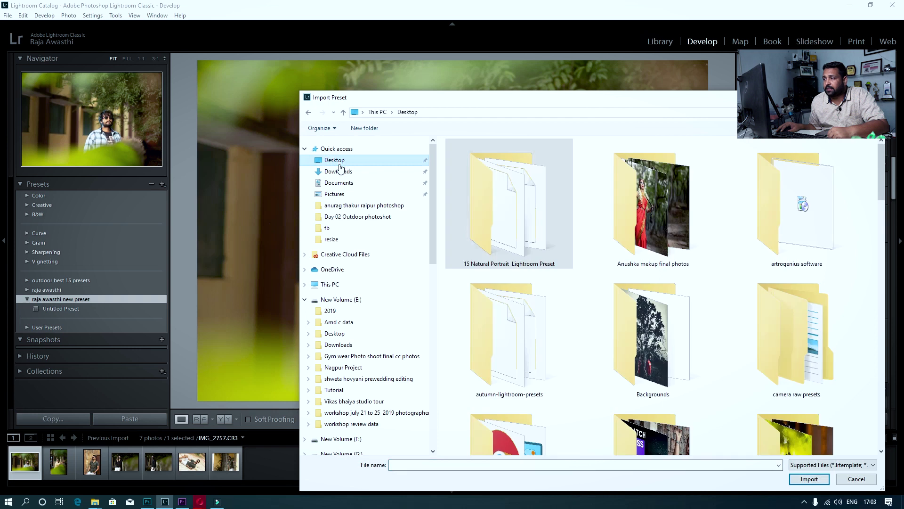
pyautogui.click(517, 240)
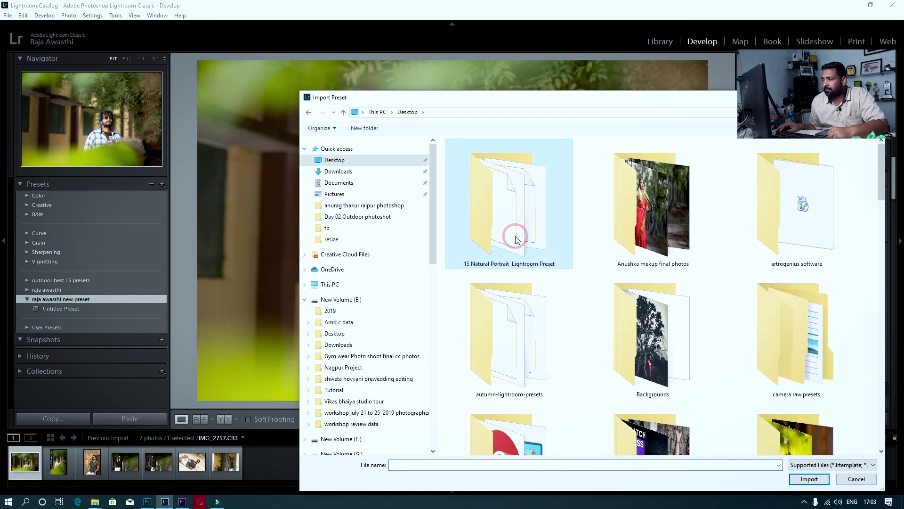
pyautogui.press('s')
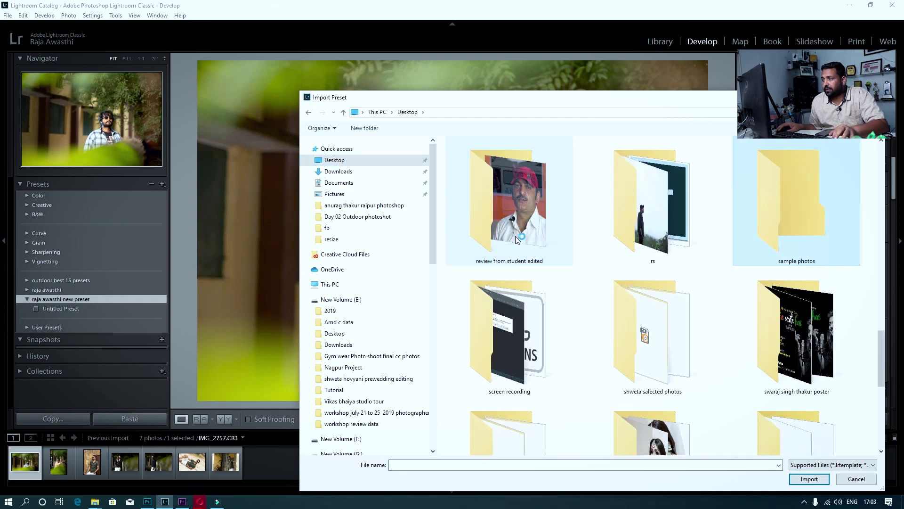
pyautogui.doubleClick(803, 224)
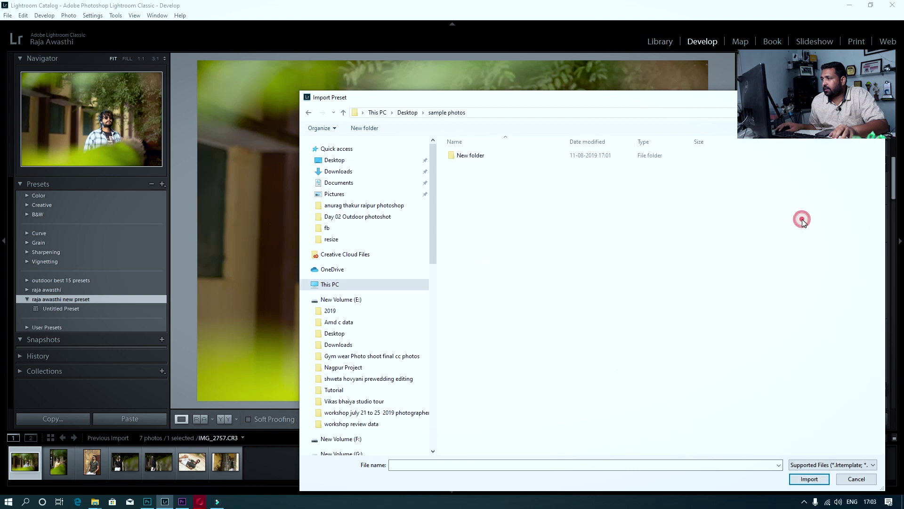
pyautogui.doubleClick(469, 159)
pyautogui.moveTo(513, 297); pyautogui.dragTo(469, 165)
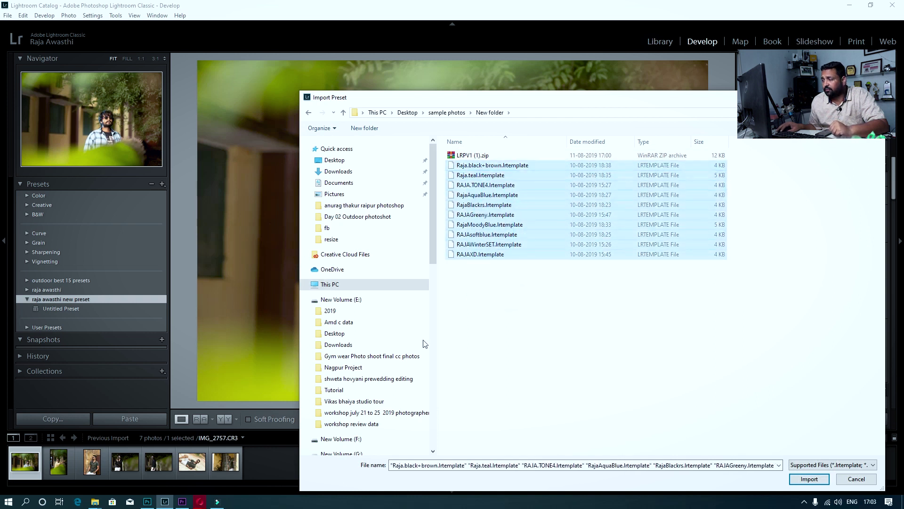
pyautogui.click(805, 479)
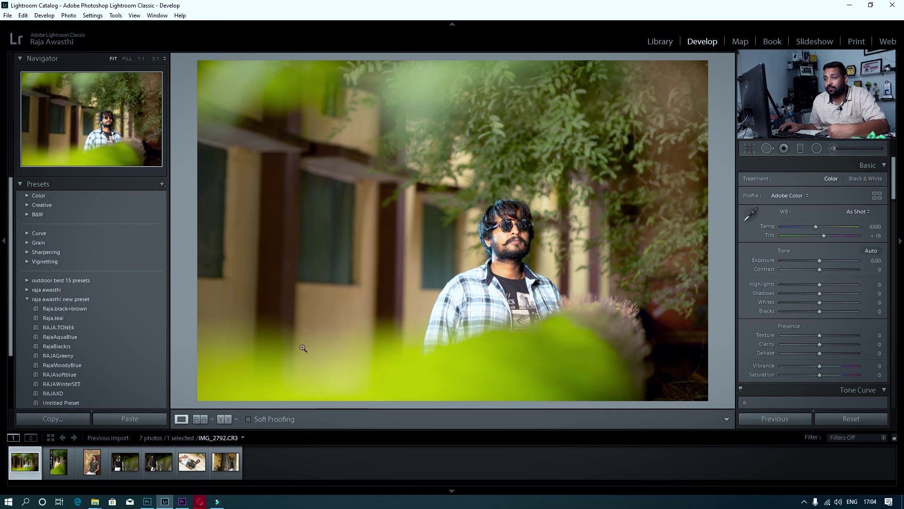
# - Preview the Raja.black+brown and Raja.teal presets on IMG_2757.CR3 and apply the RAJA.TONE4 preset
pyautogui.scroll(-2, 74, 230)
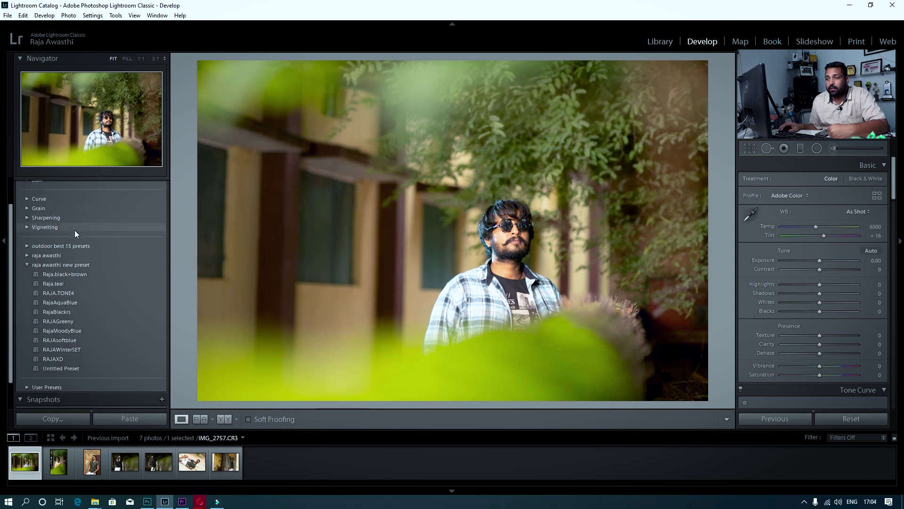
pyautogui.click(86, 274)
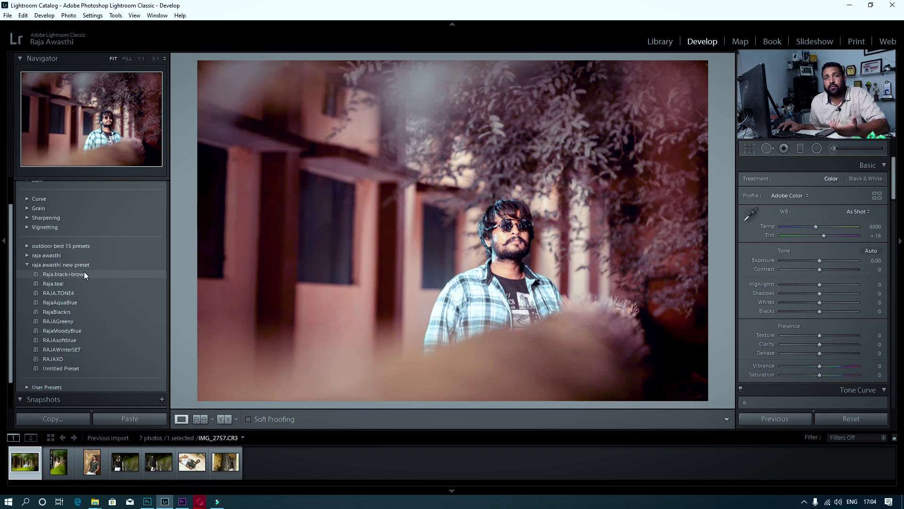
pyautogui.click(61, 283)
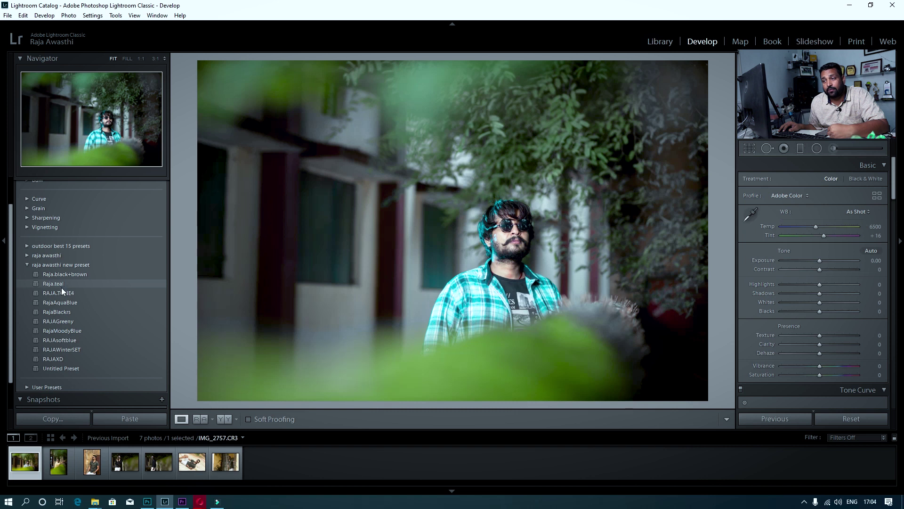
pyautogui.click(62, 292)
pyautogui.click(62, 292)
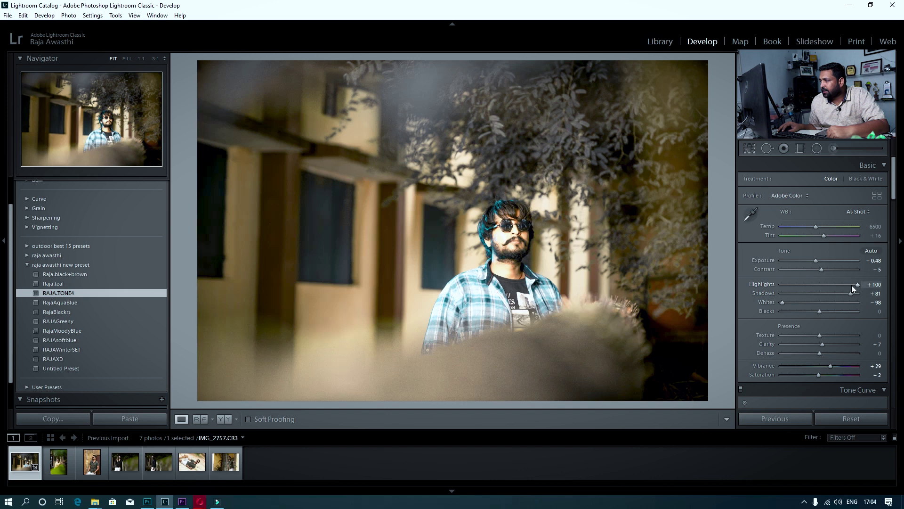
# - Adjust IMG_2757.CR3 to Highlights -36, Exposure -0.80 and white balance temperature 5704
pyautogui.moveTo(858, 284); pyautogui.dragTo(813, 261)
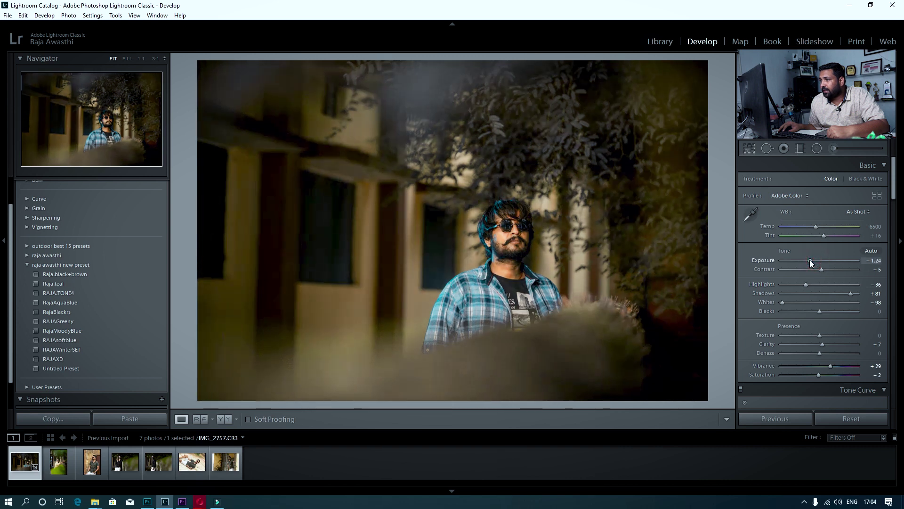
pyautogui.moveTo(813, 261); pyautogui.dragTo(814, 262)
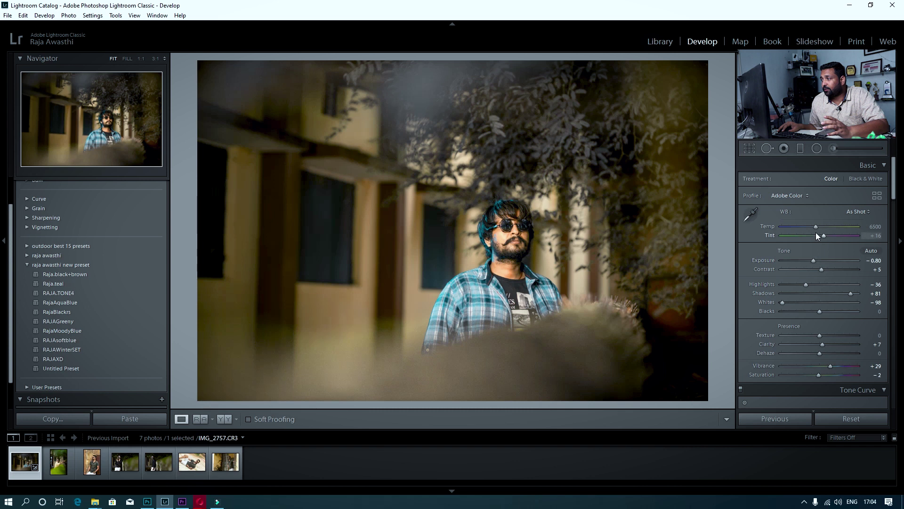
pyautogui.moveTo(814, 225); pyautogui.dragTo(809, 226)
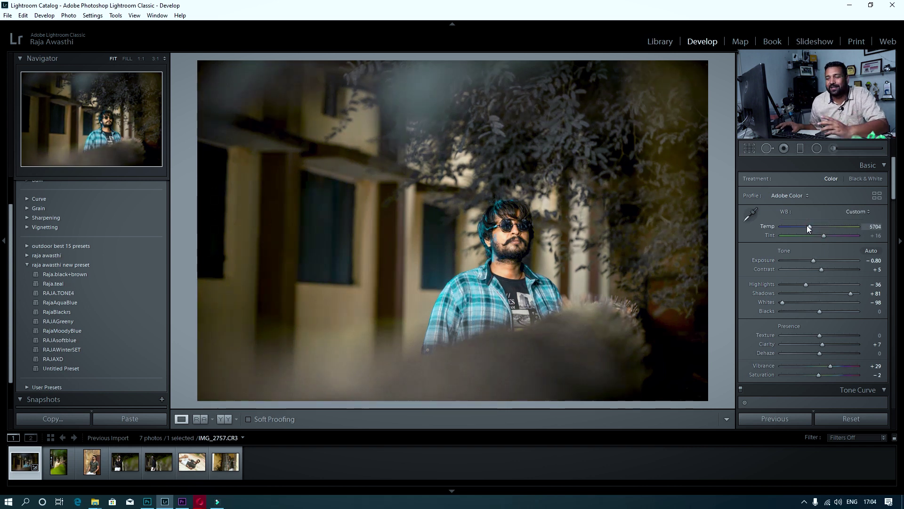
# - Apply the RajaMoodyBlue preset to IMG_2792.CR3 and raise the photo's Shadows
pyautogui.click(54, 471)
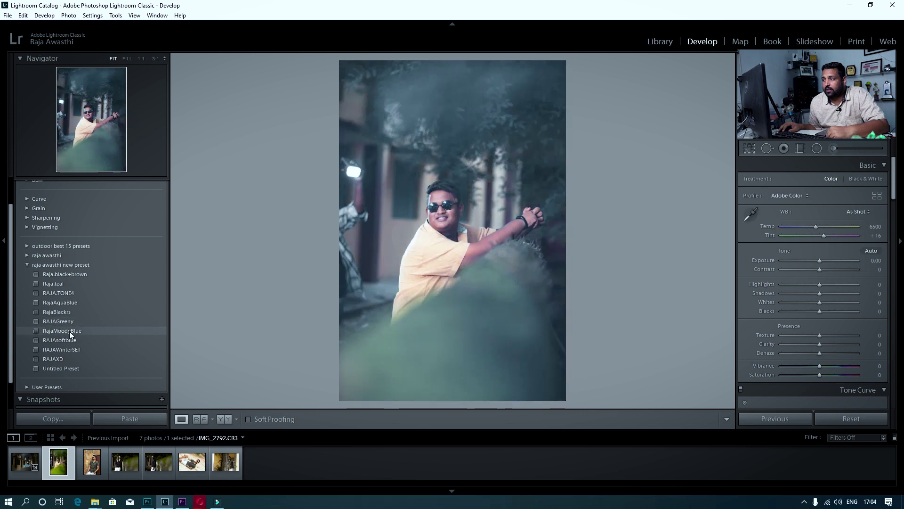
pyautogui.click(63, 330)
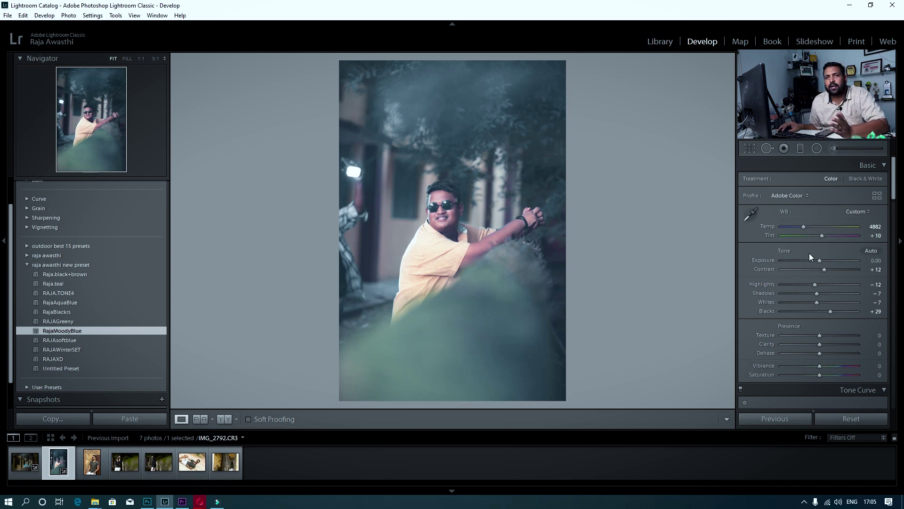
pyautogui.moveTo(818, 293); pyautogui.dragTo(844, 292)
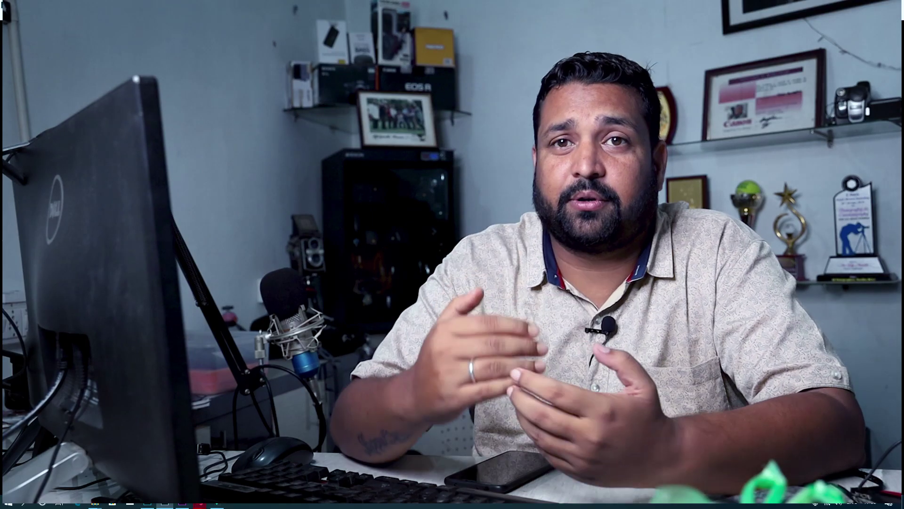